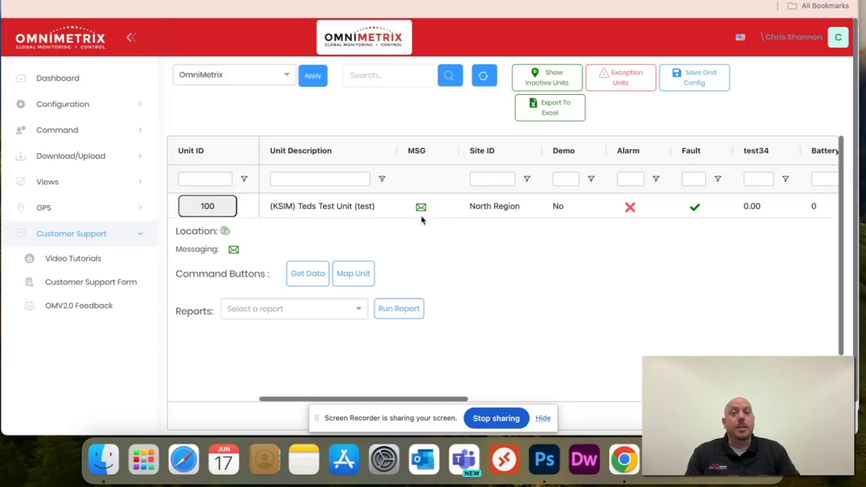
- Open unit 100's Machine Recipients page from the MSG envelope icon in its row
click(420, 207)
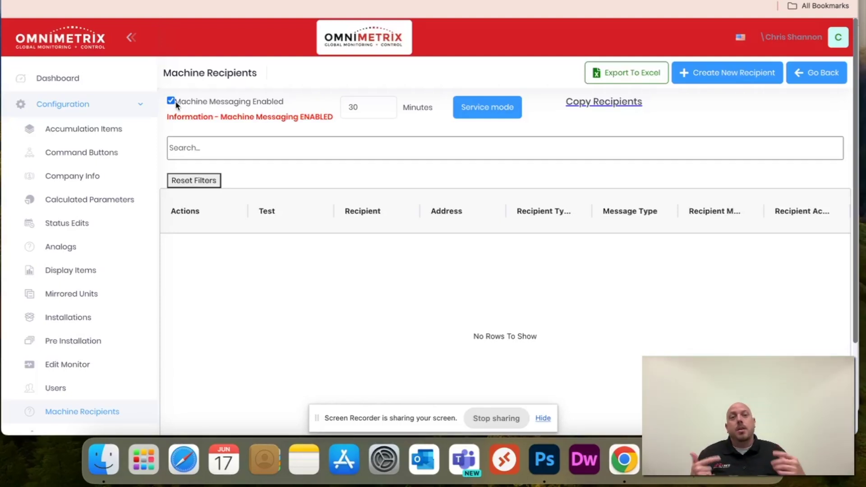
- Create a new recipient with the person's full name and e-mail address, marked Active and Machine Active
click(711, 79)
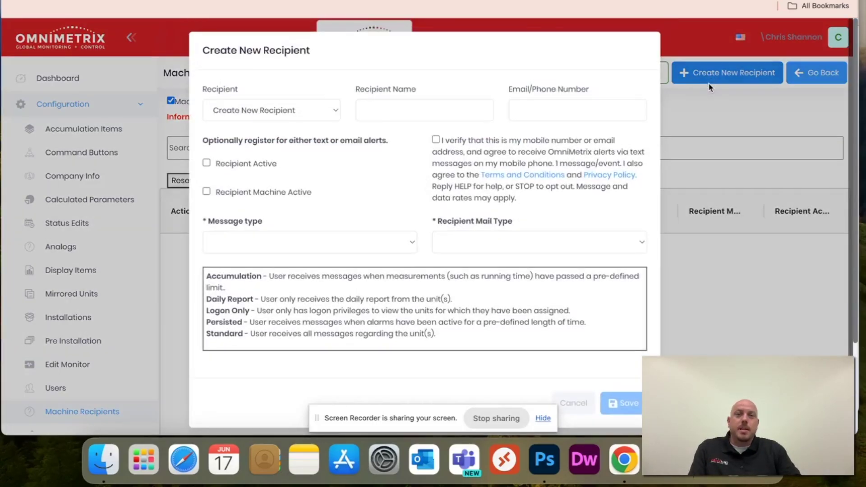
click(440, 107)
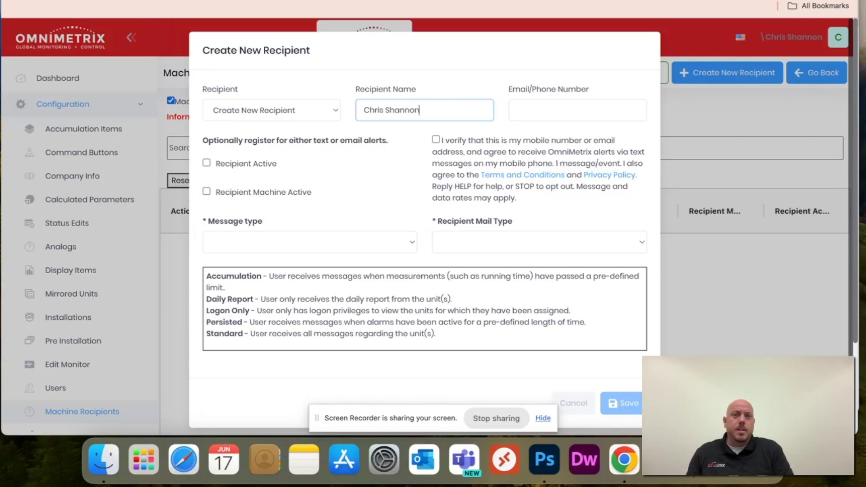
key(Tab)
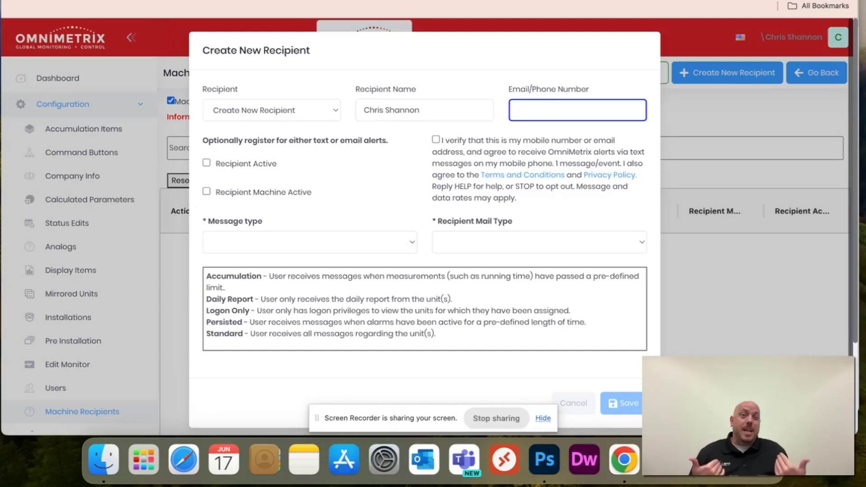
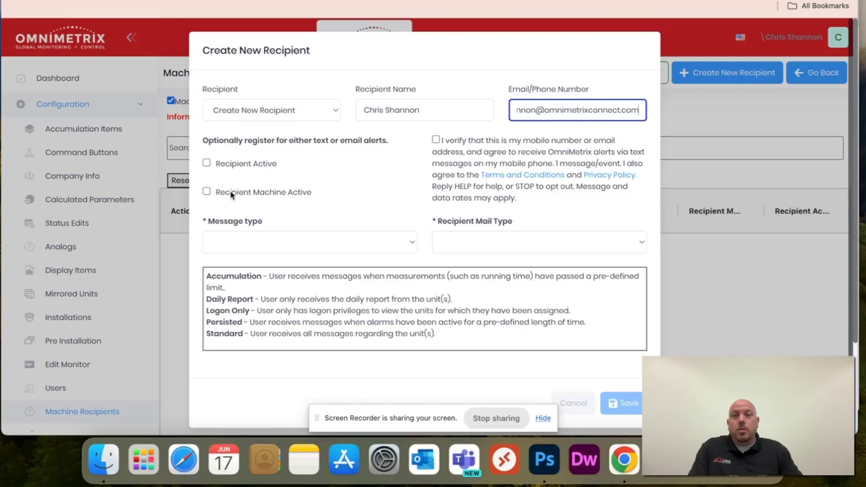
click(205, 165)
click(206, 163)
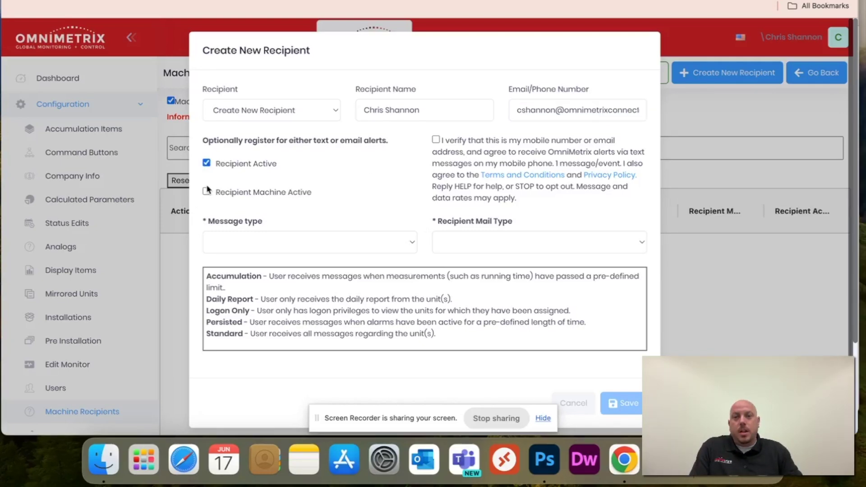
click(207, 192)
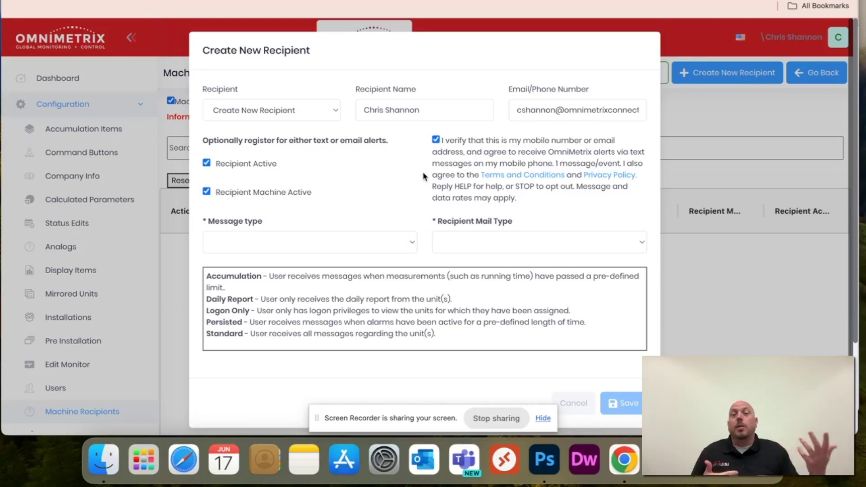
- Choose Standard as the message type and HTML as the recipient mail type
click(392, 249)
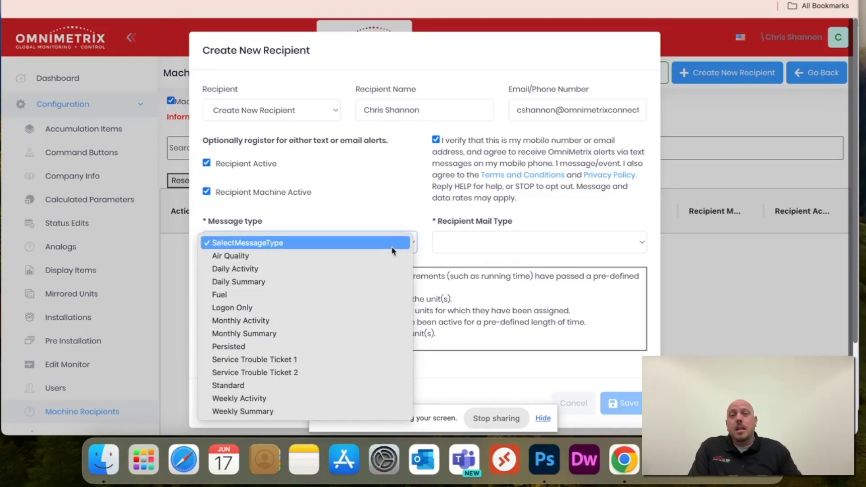
click(498, 362)
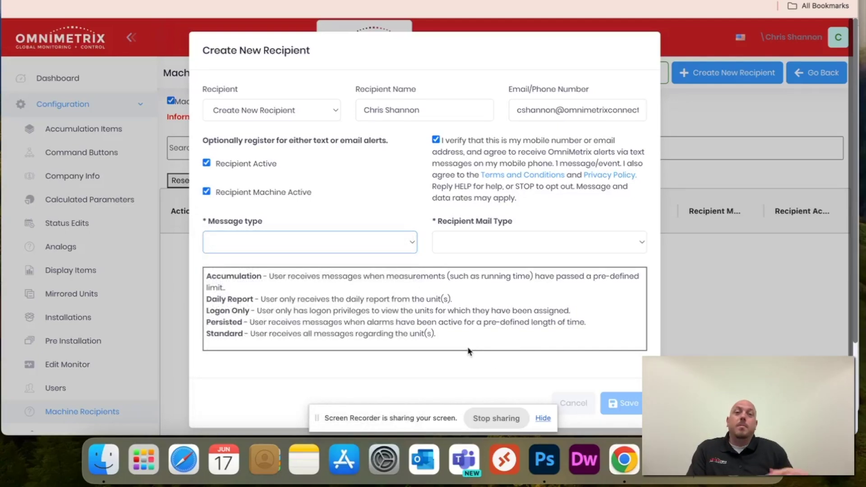
click(406, 247)
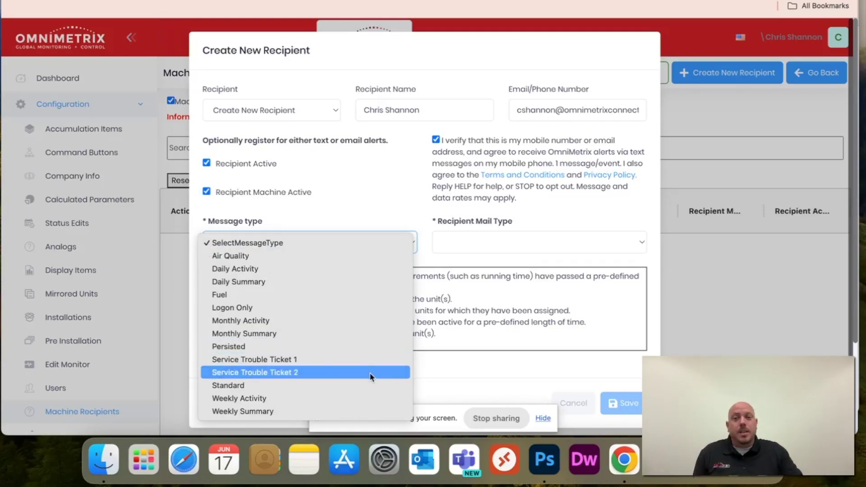
click(363, 385)
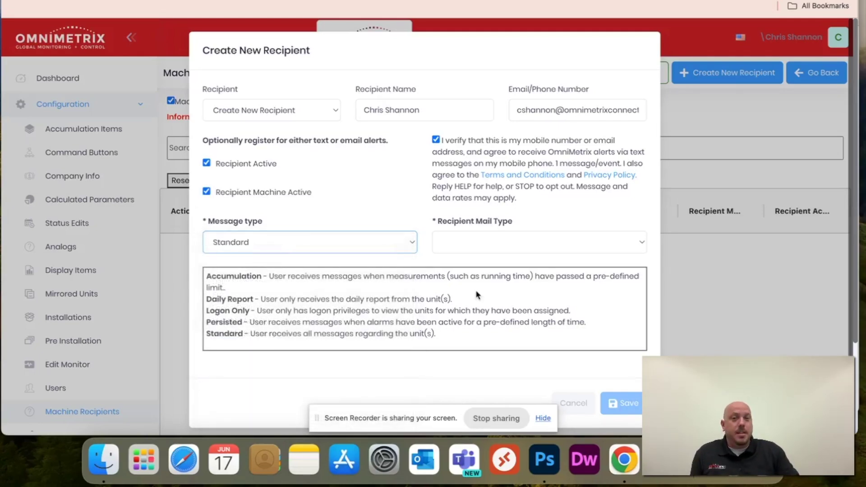
click(624, 244)
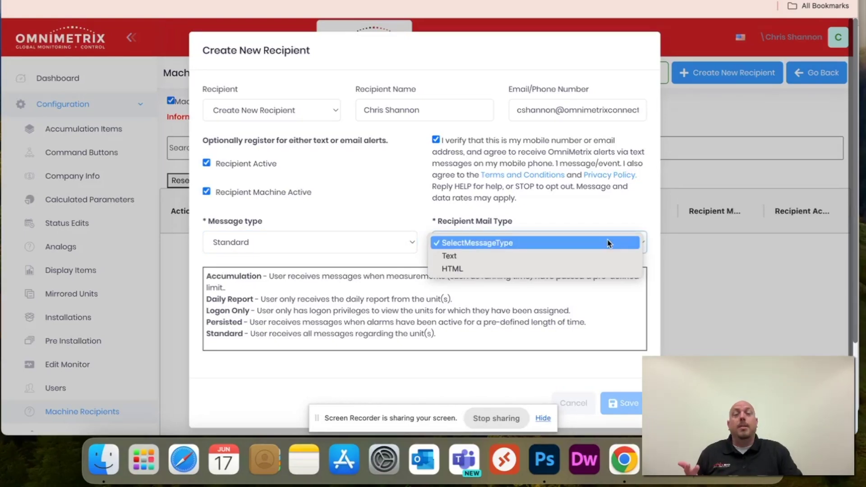
click(596, 269)
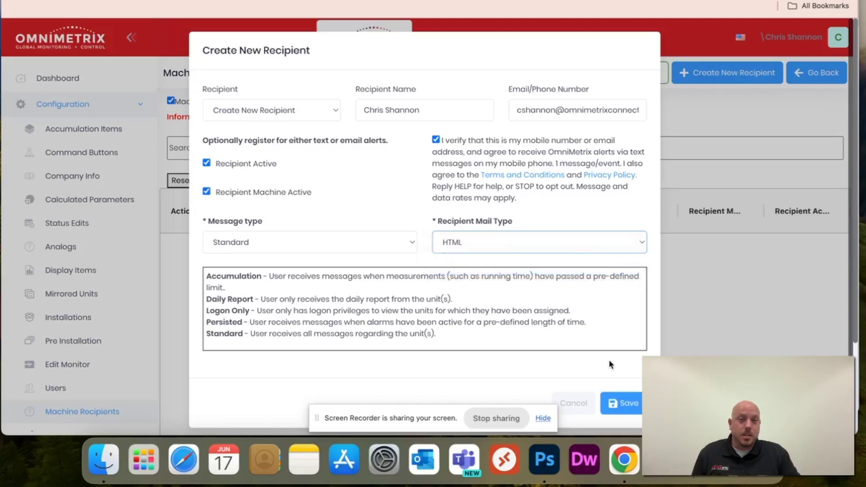
- Save the recipient and acknowledge the Recipient Added Successfully confirmation
click(616, 406)
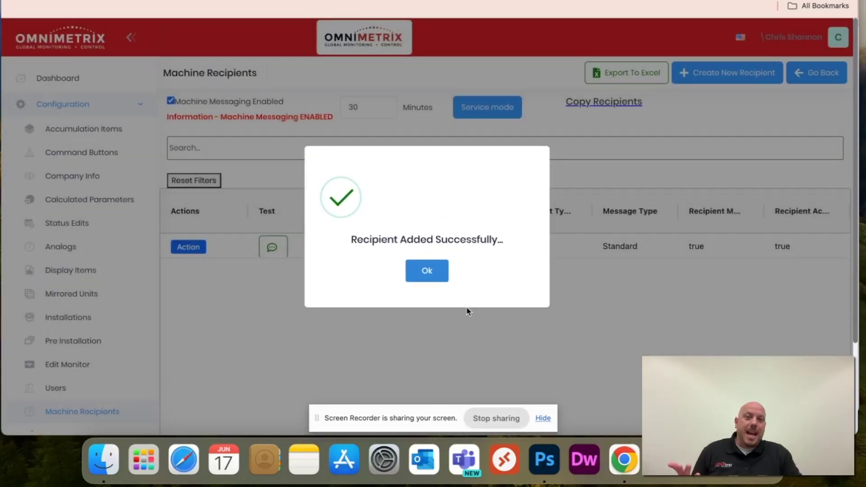
click(423, 270)
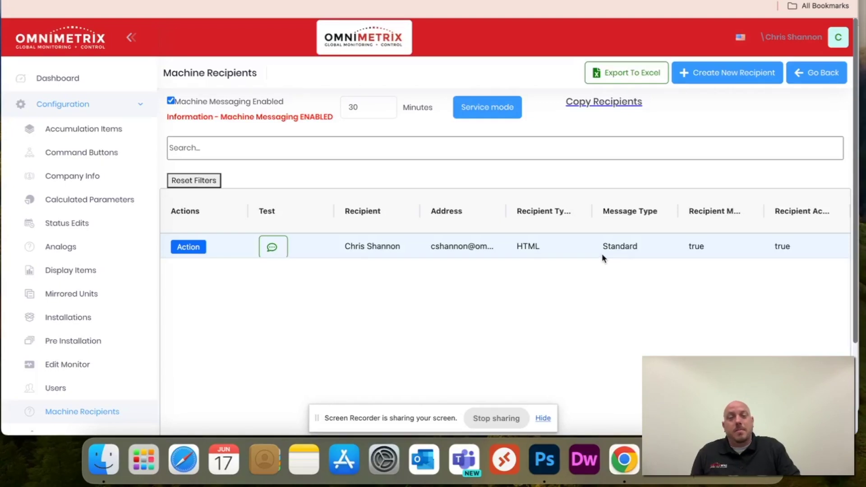
- Edit the HTML recipient, switch its message type to Persisted, and save the change
click(196, 253)
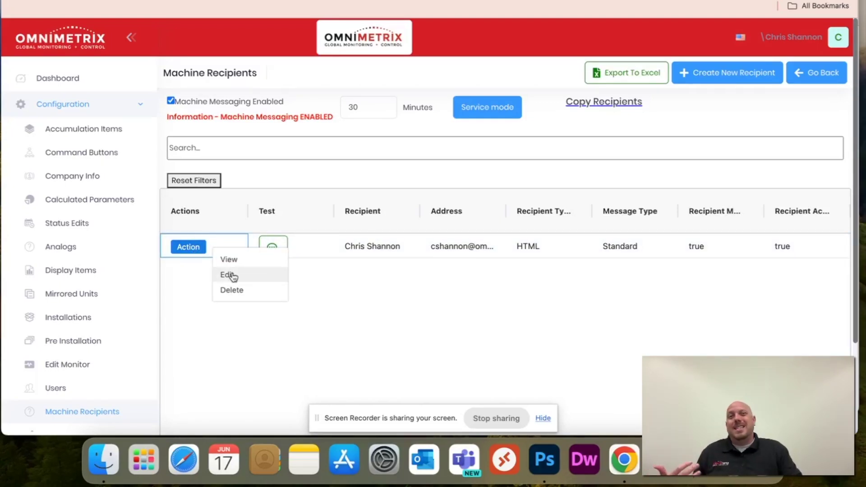
click(231, 275)
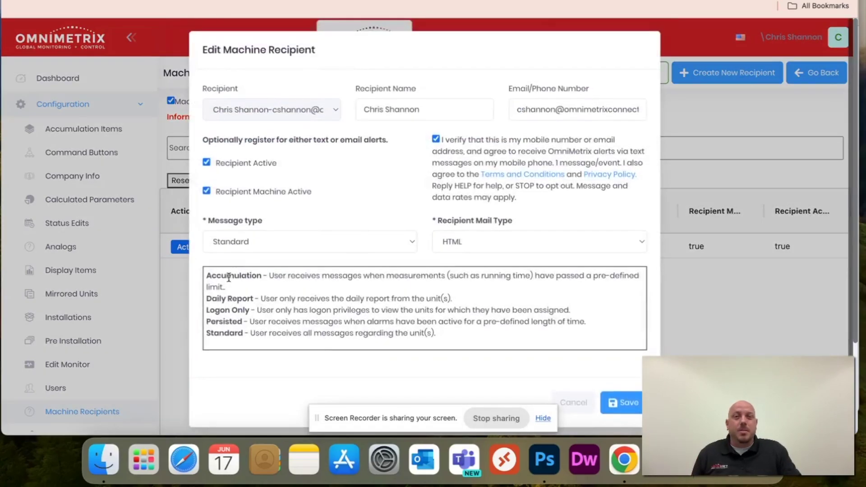
click(390, 244)
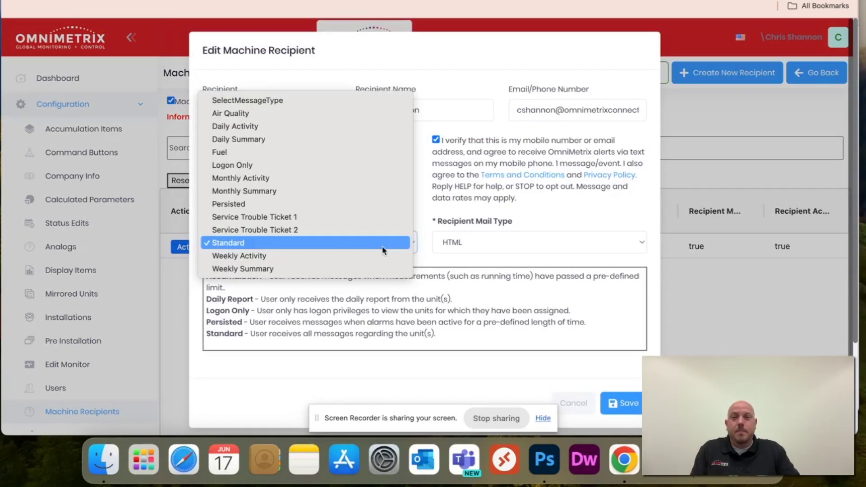
click(387, 207)
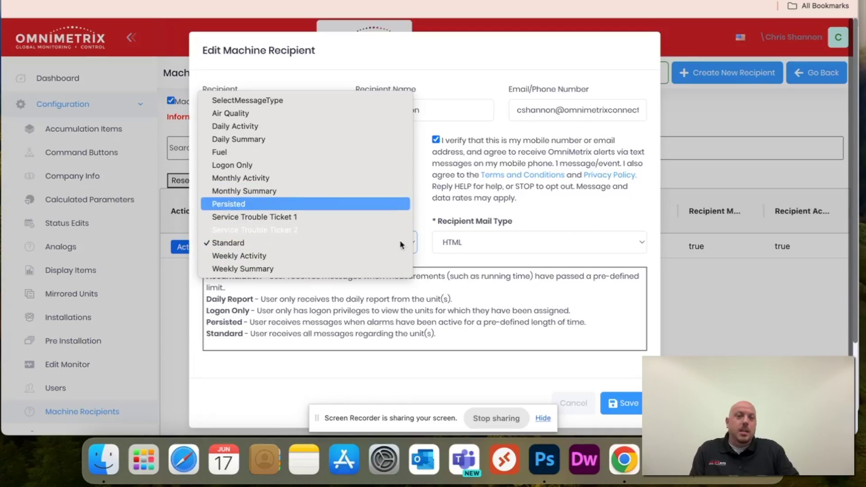
click(622, 405)
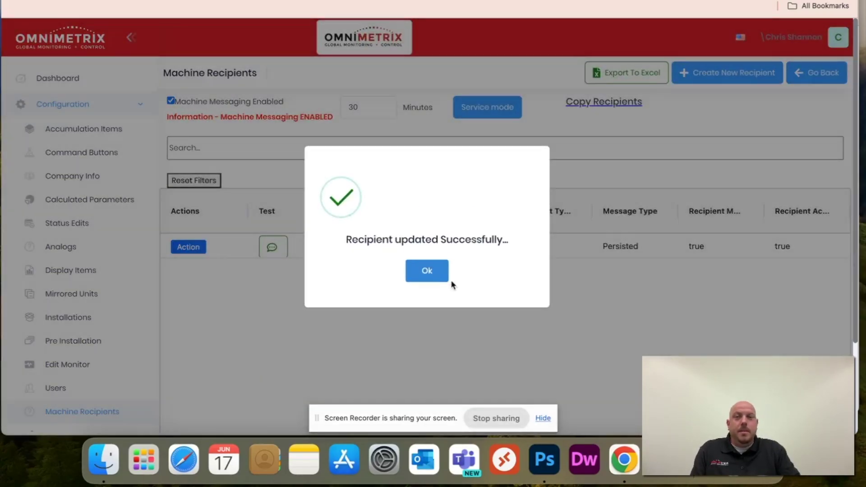
click(445, 277)
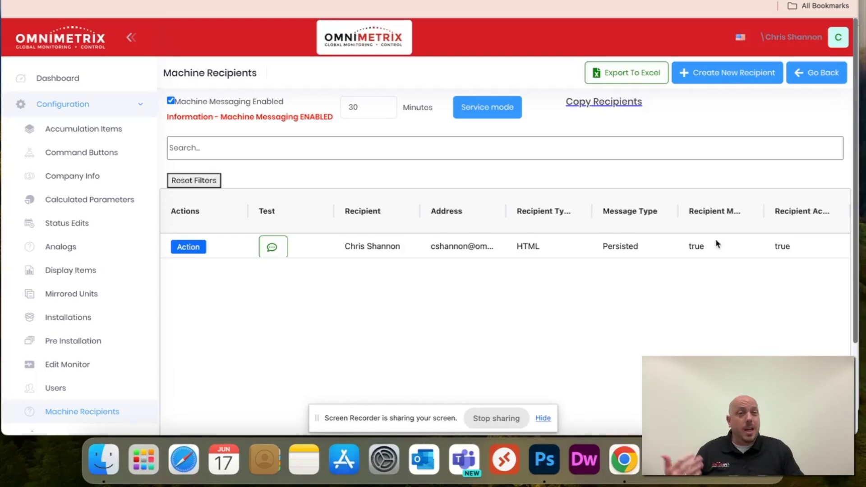
- Start a second recipient with the person's name and phone number, marked Active and Machine Active
click(731, 74)
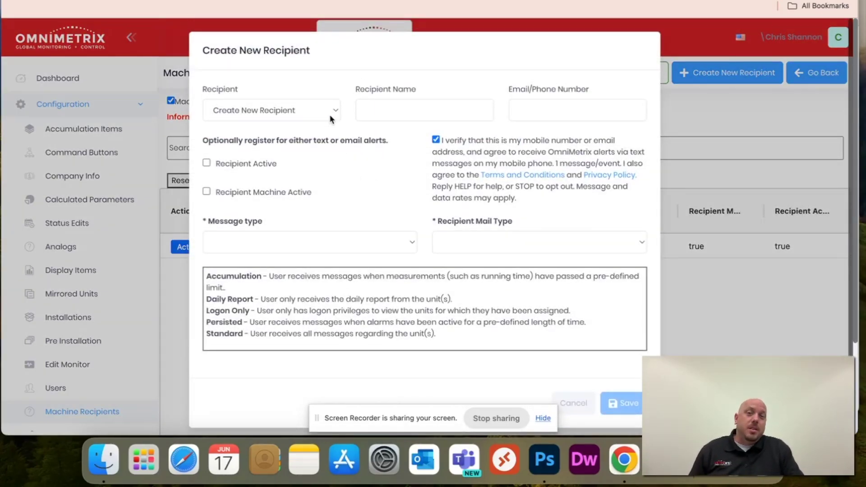
click(418, 111)
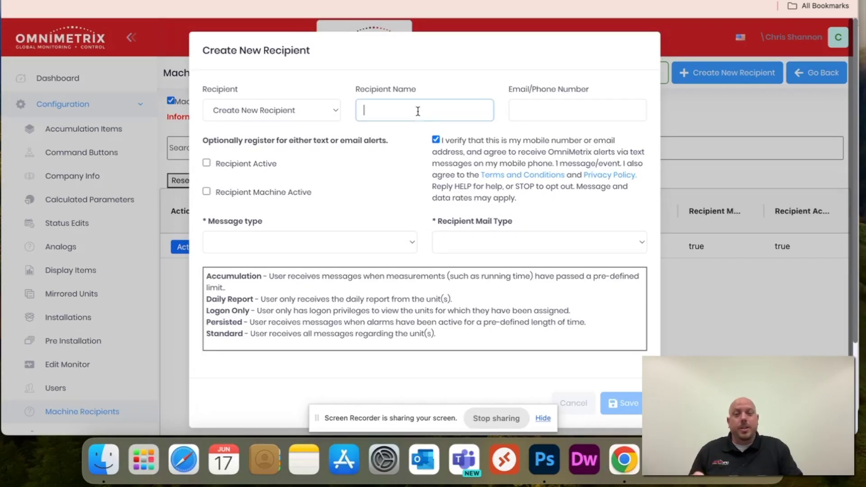
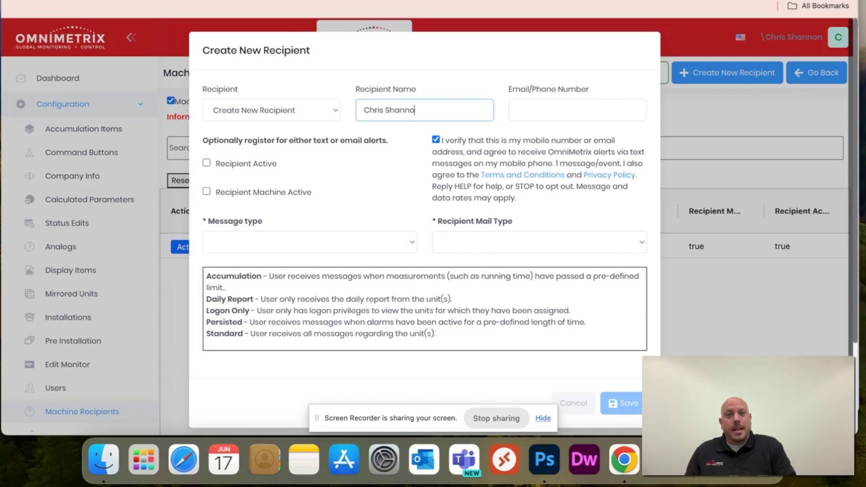
click(578, 110)
text(770)
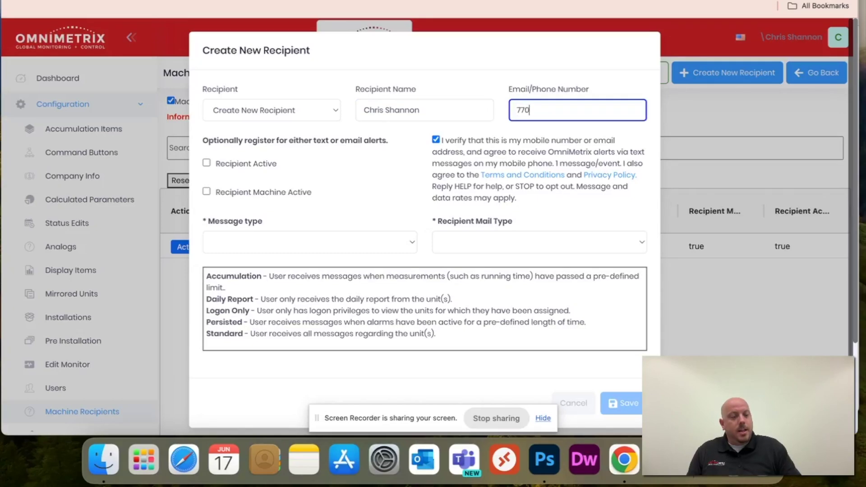
text(5555)
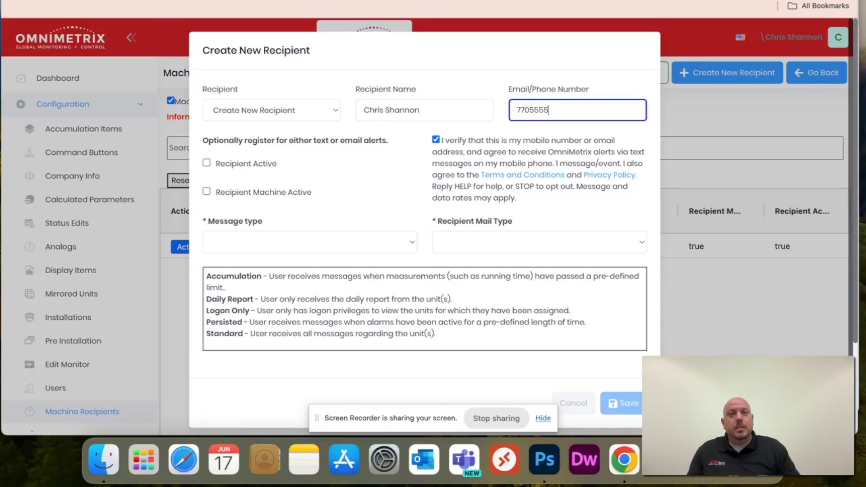
text(555)
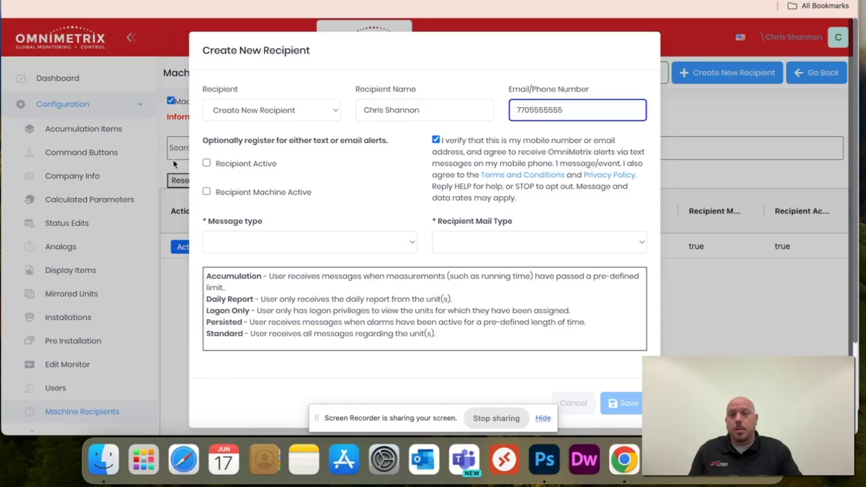
click(206, 163)
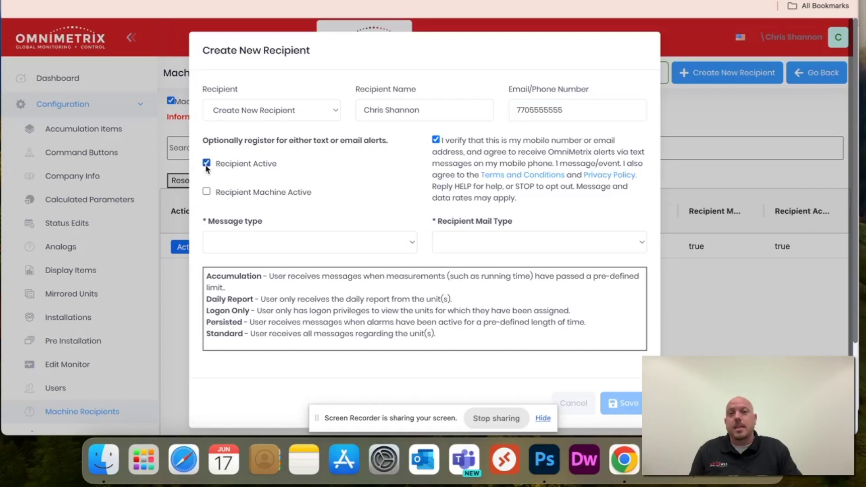
click(207, 192)
- Set it to Daily Summary delivered as Text, save it, and open a blank recipient form
click(411, 246)
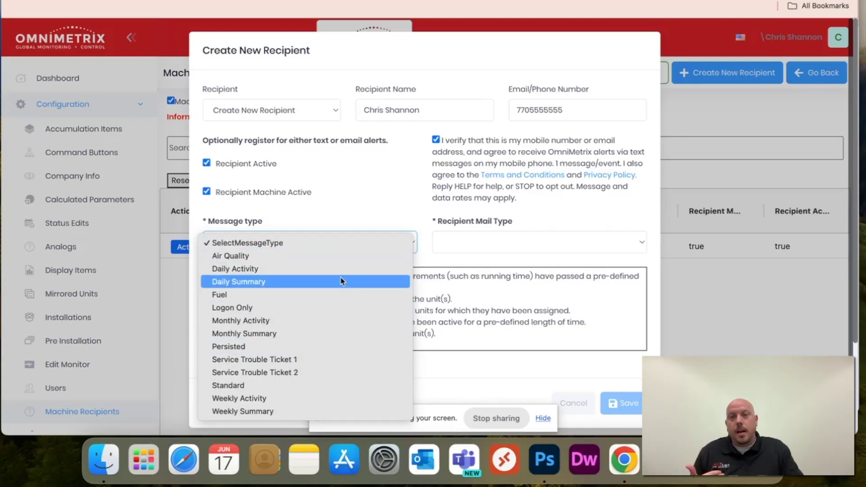
click(342, 281)
click(529, 241)
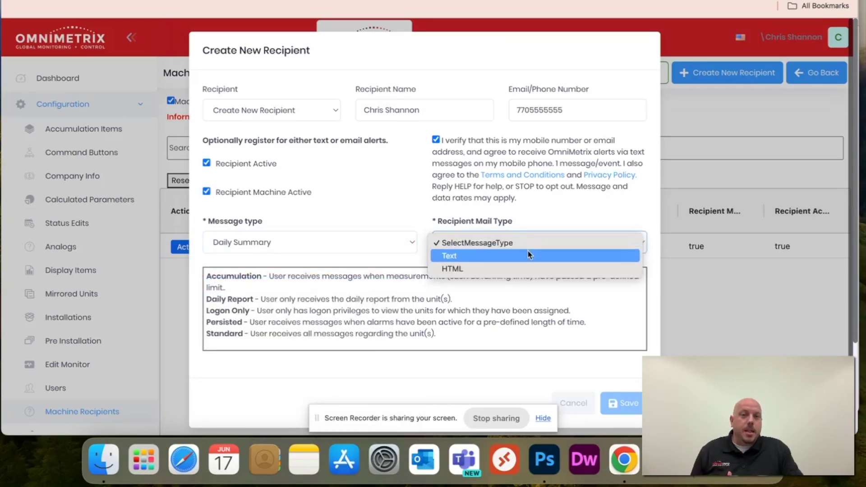
click(527, 253)
click(616, 407)
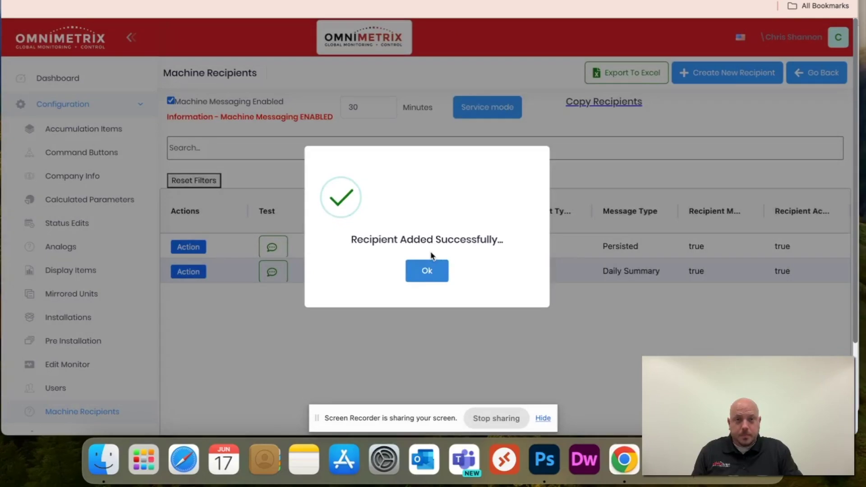
click(427, 271)
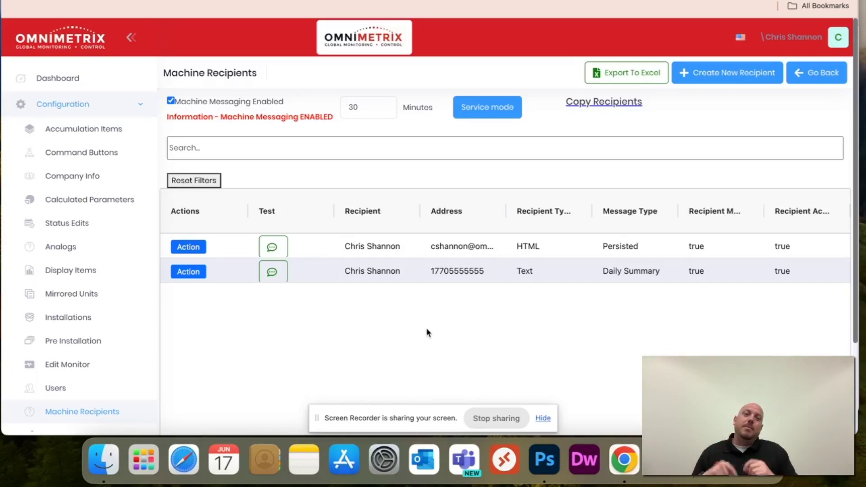
click(761, 76)
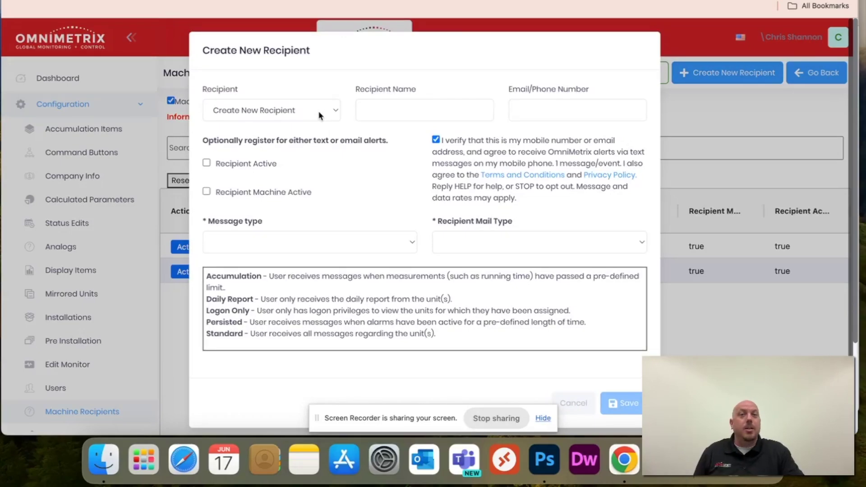
key(Escape)
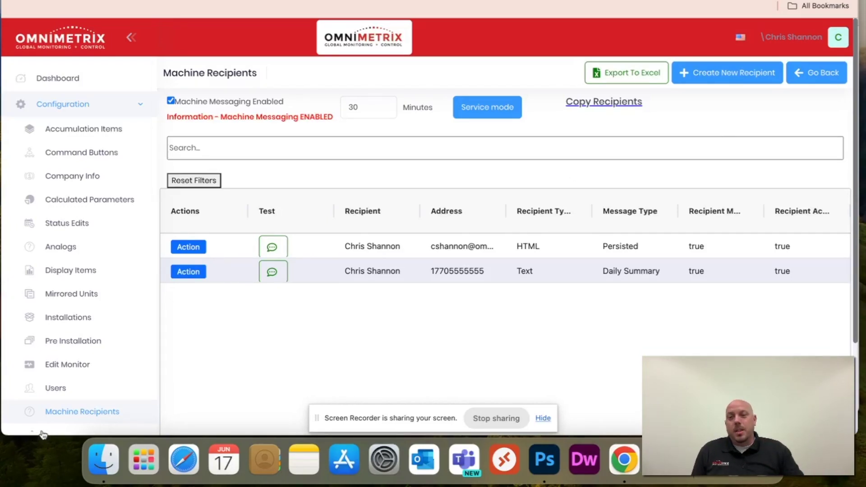
scroll(97, 355, down, 6)
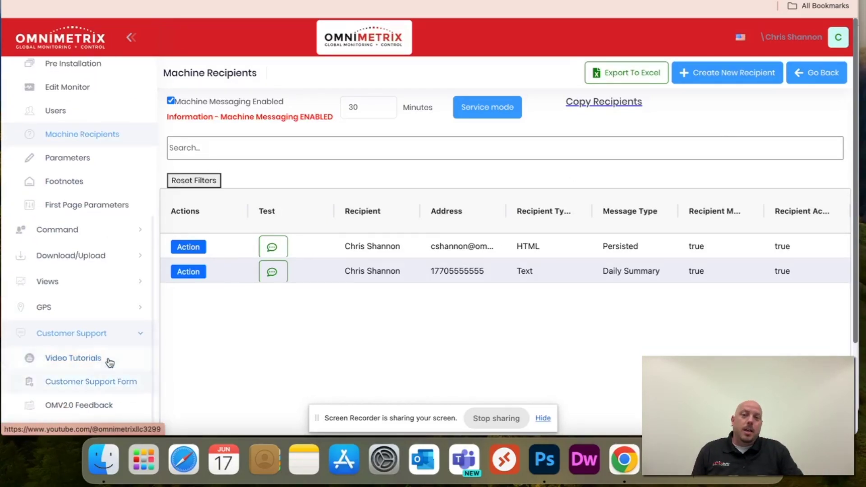